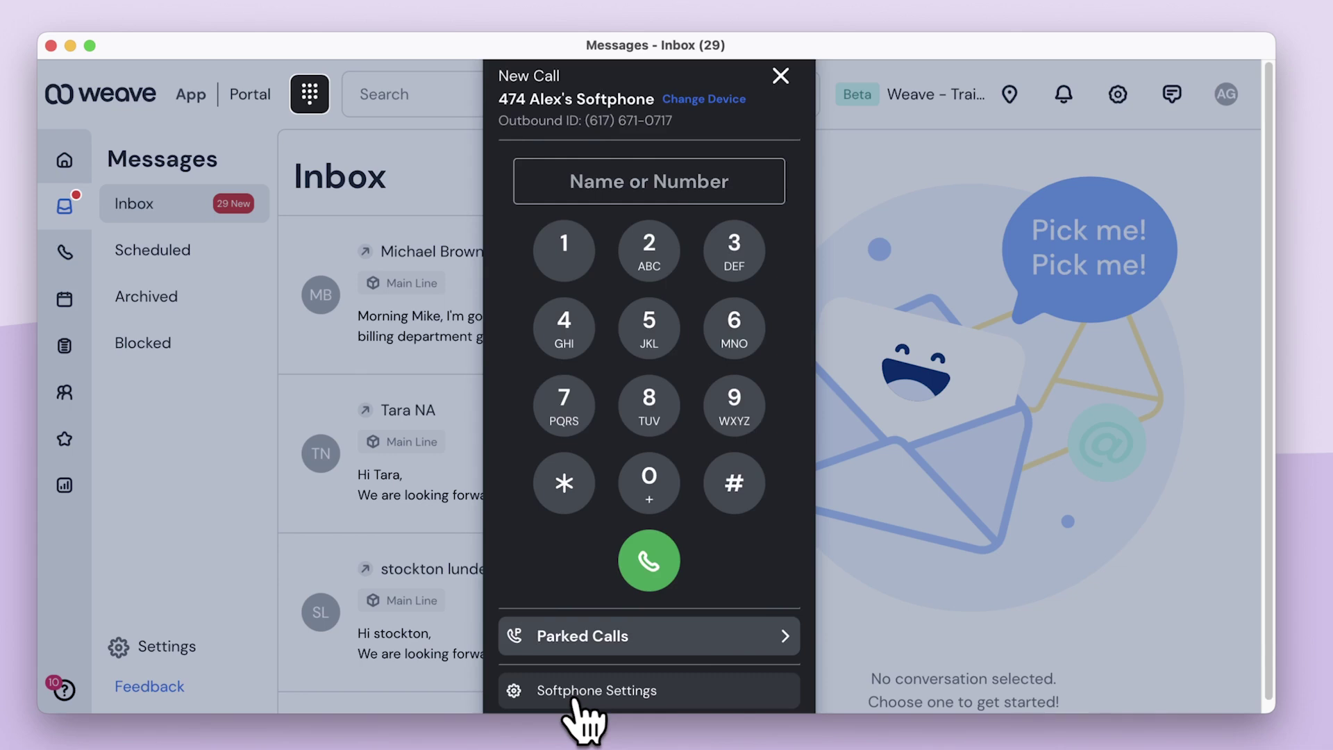
# - Switch from the dialer keypad to the Softphone Settings panel
pyautogui.click(575, 695)
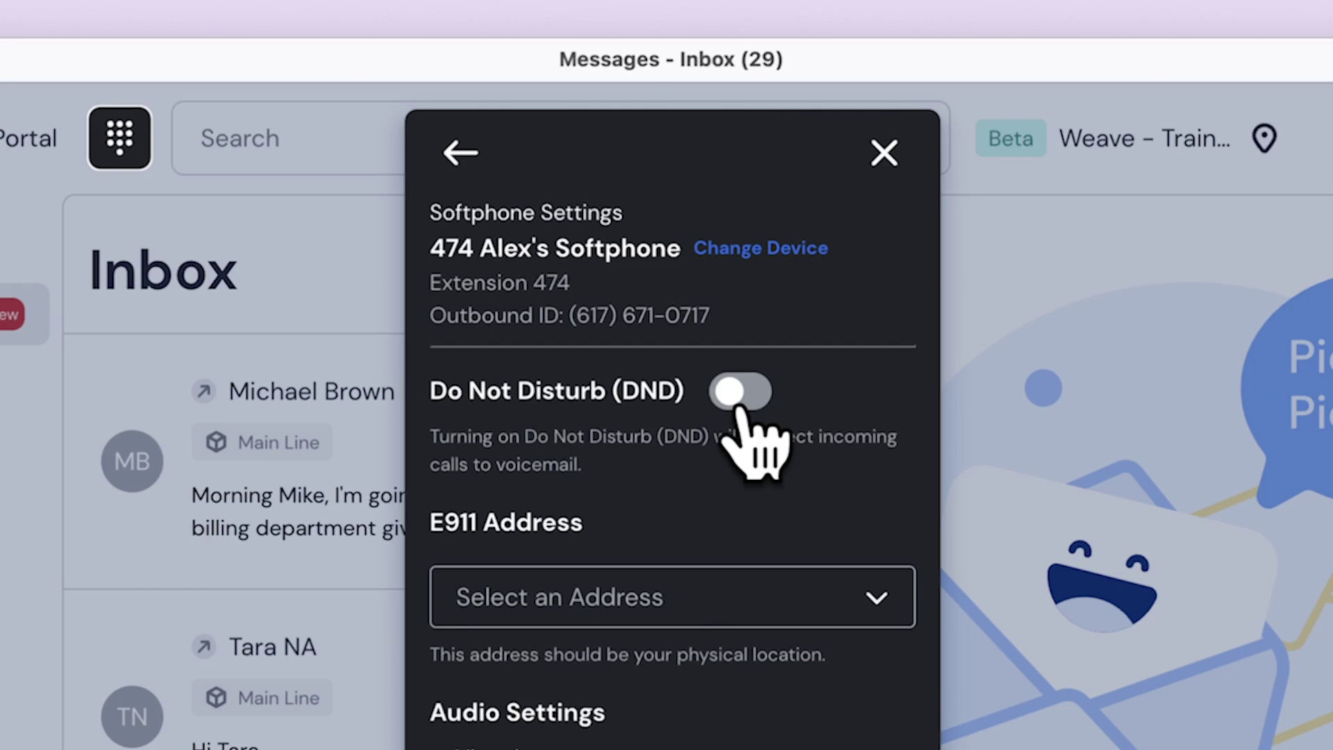
# - Turn on Do Not Disturb so incoming softphone calls go to voicemail
pyautogui.click(741, 407)
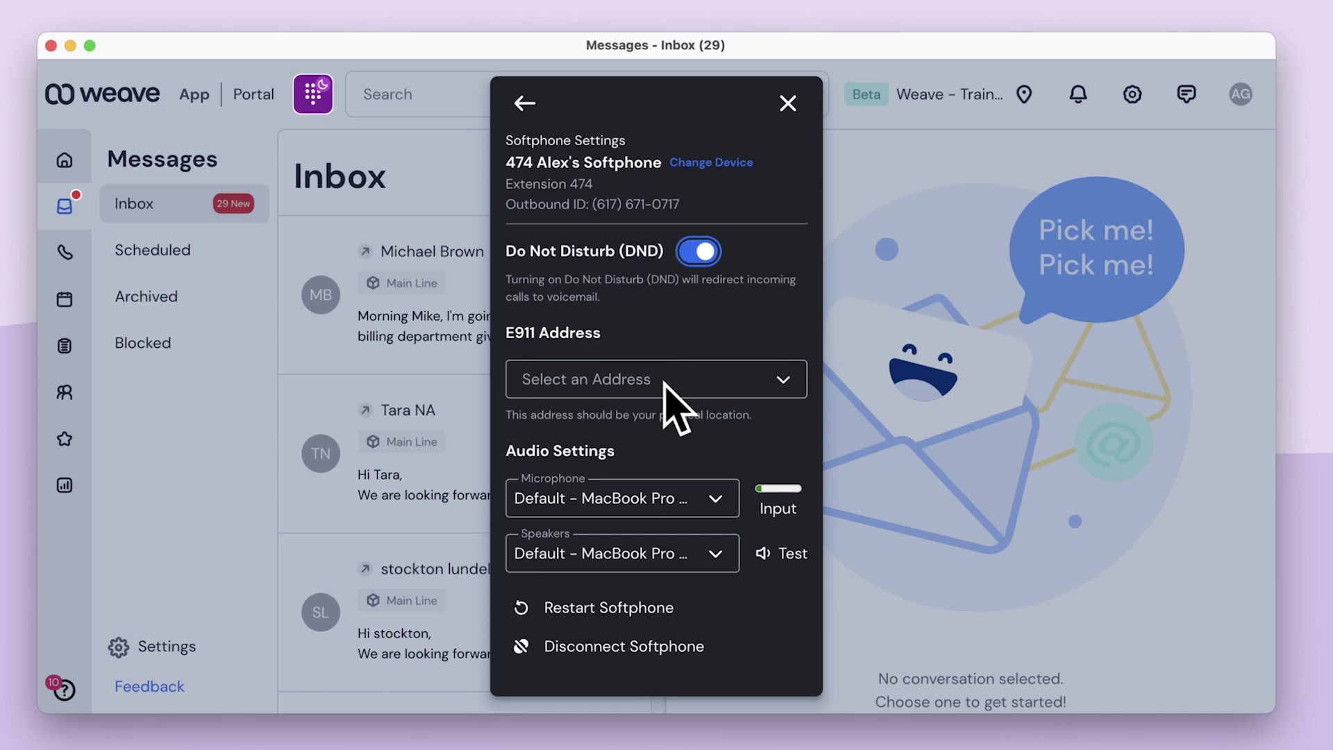
pyautogui.click(663, 382)
# - Set the softphone's E911 address to Weave
pyautogui.click(659, 422)
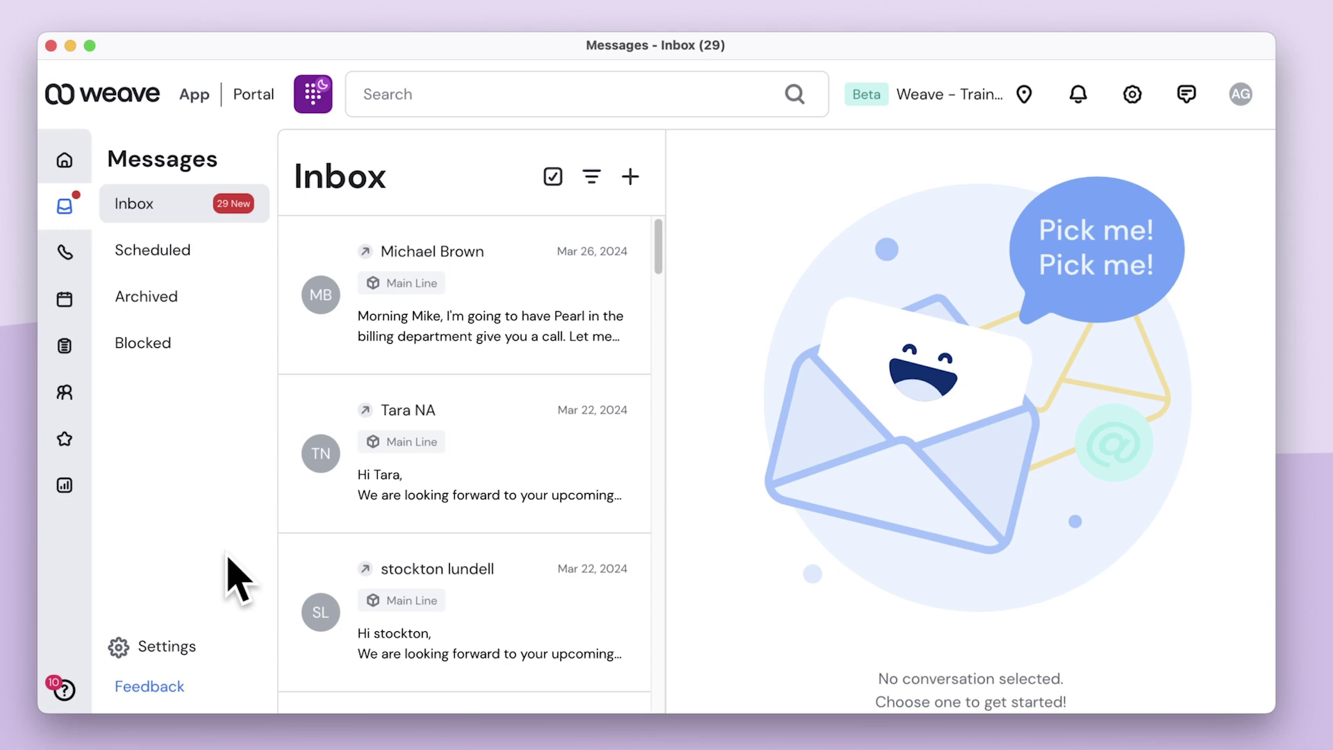
# - Connect 474 Alex's Softphone under Personal Settings > Device Connection
pyautogui.click(183, 648)
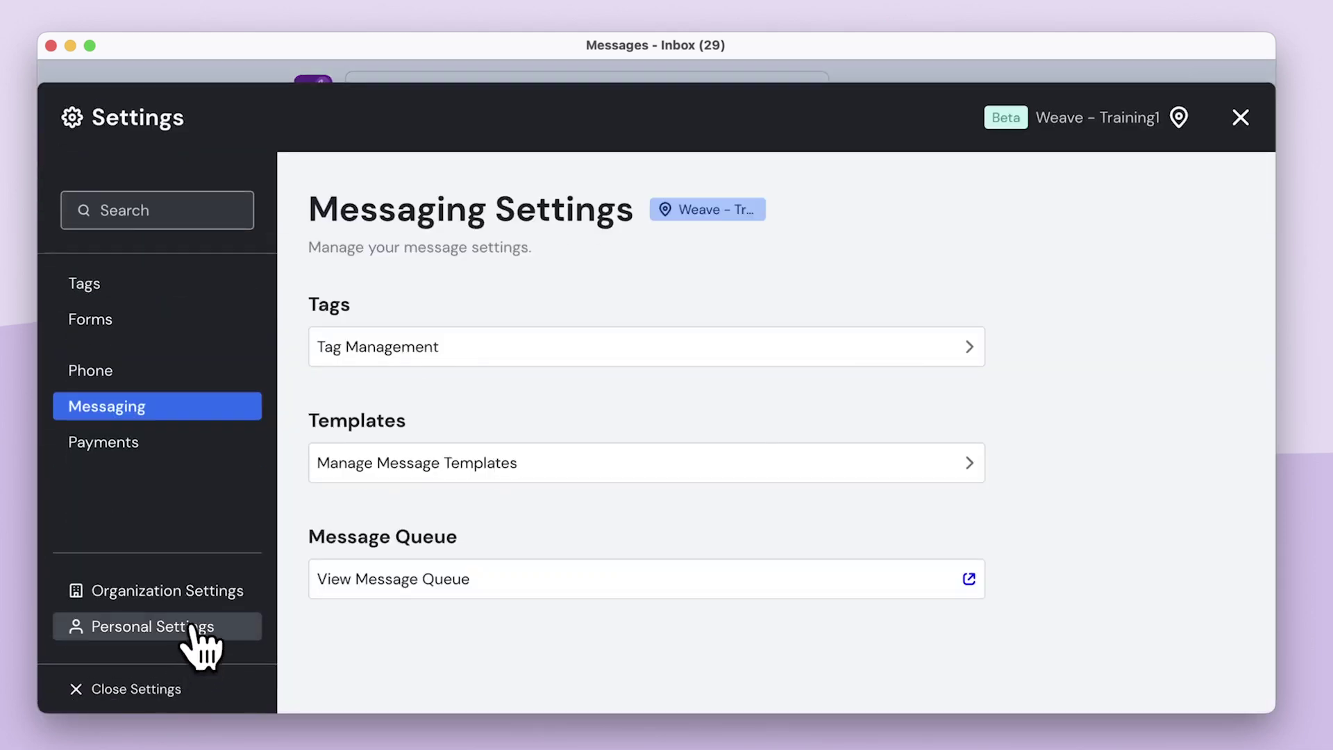
pyautogui.click(196, 628)
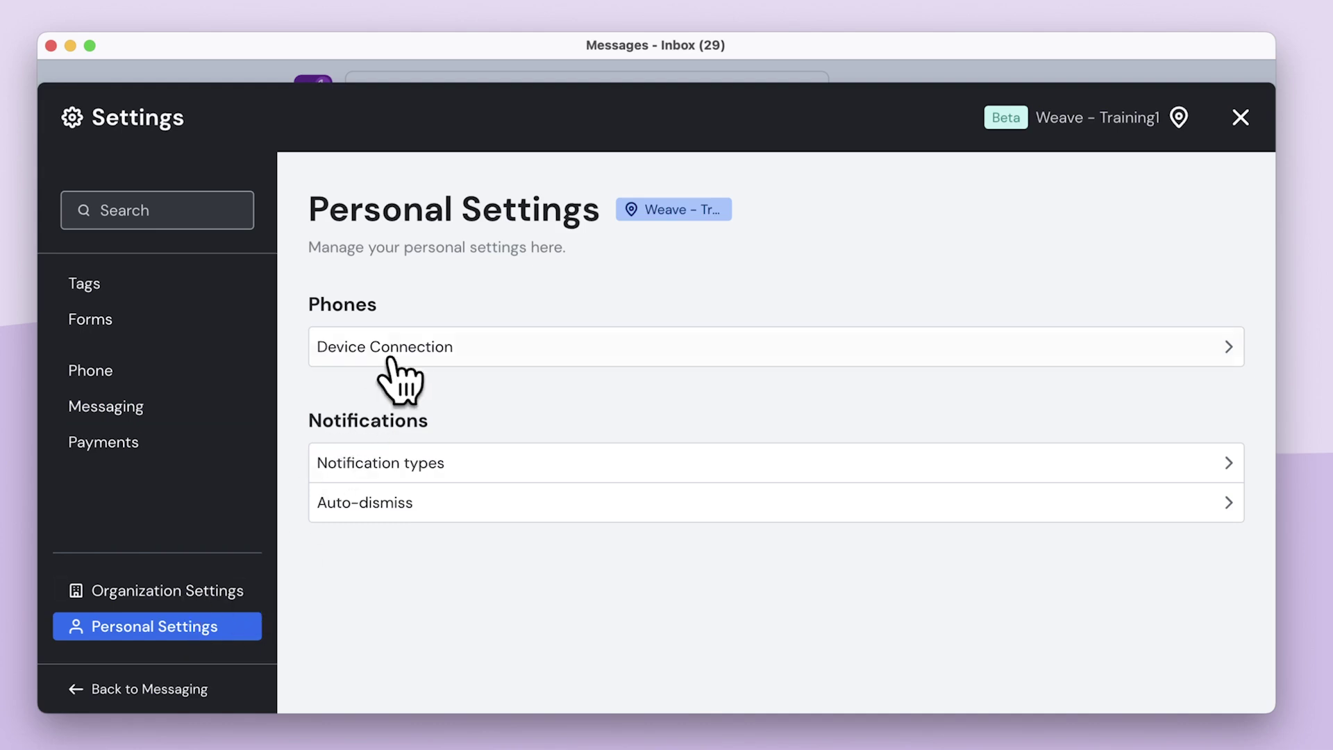
pyautogui.click(404, 350)
pyautogui.scroll(-1, 404, 364)
pyautogui.scroll(-4, 404, 365)
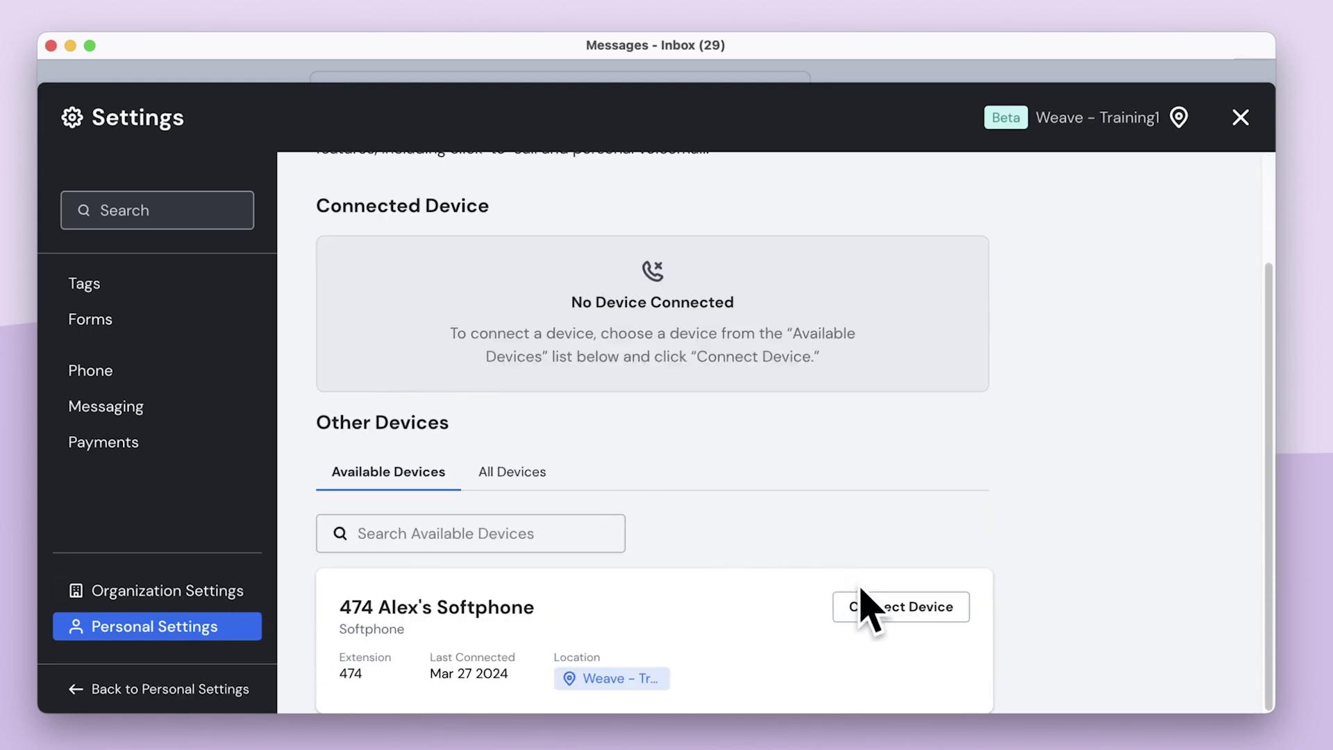
pyautogui.click(876, 619)
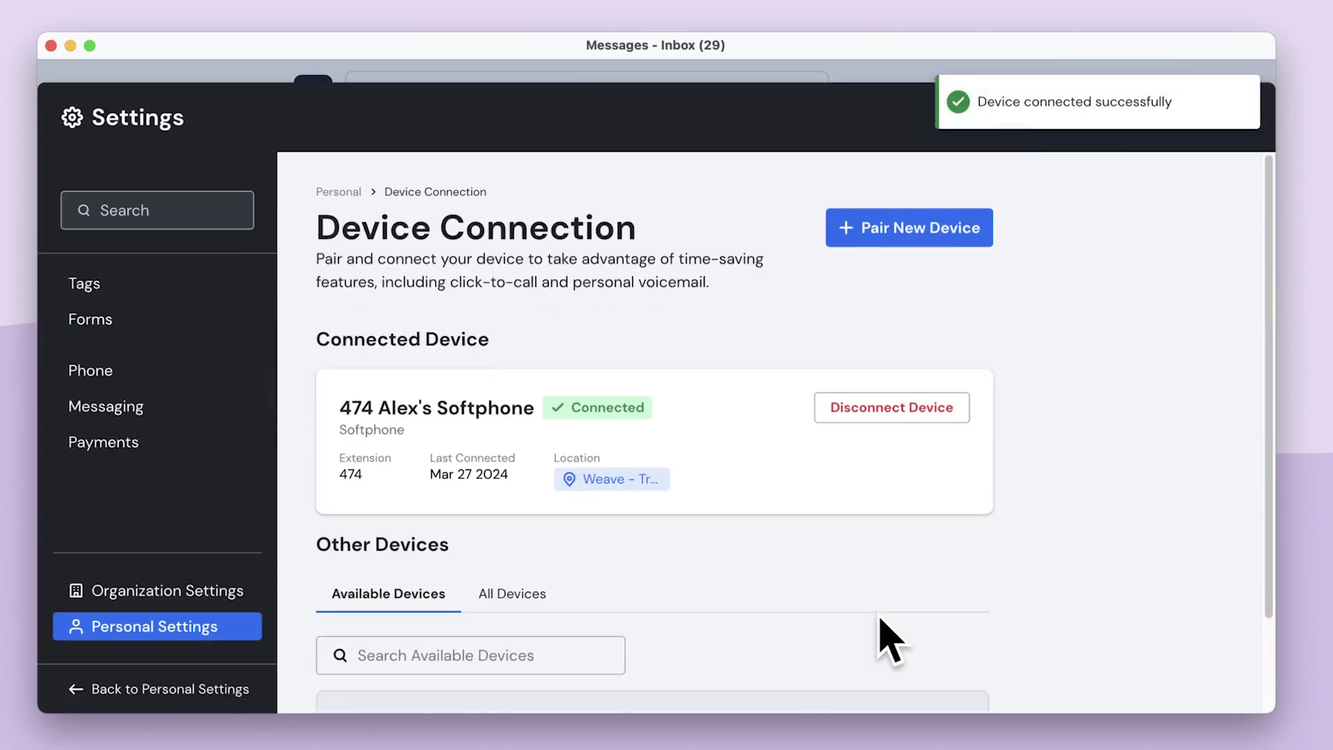